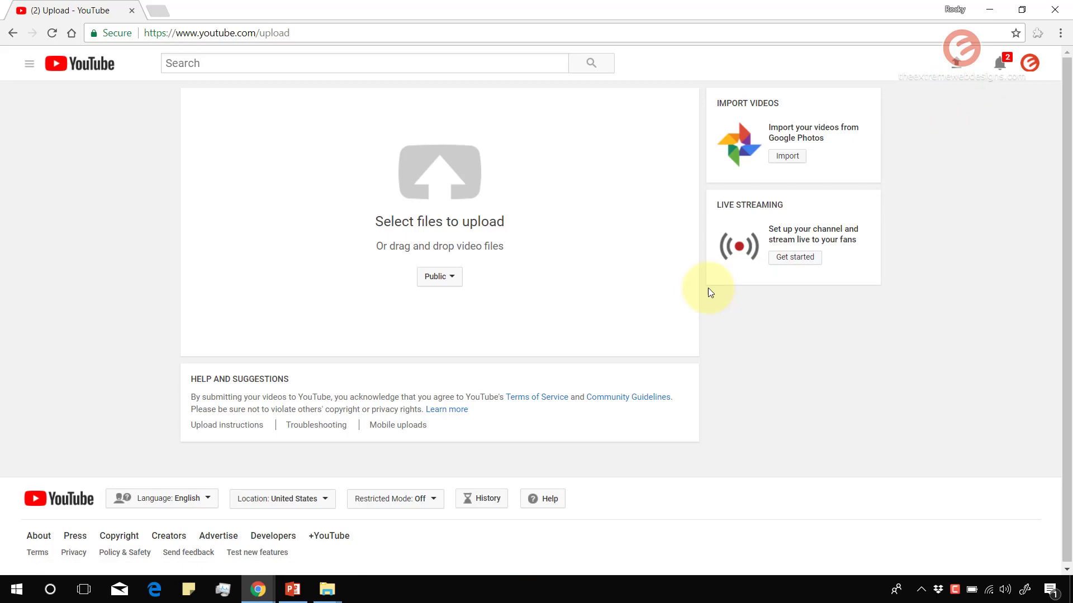
Set new uploads to Scheduled and drag the Watch Later video in from File Explorer.
left_click(439, 278)
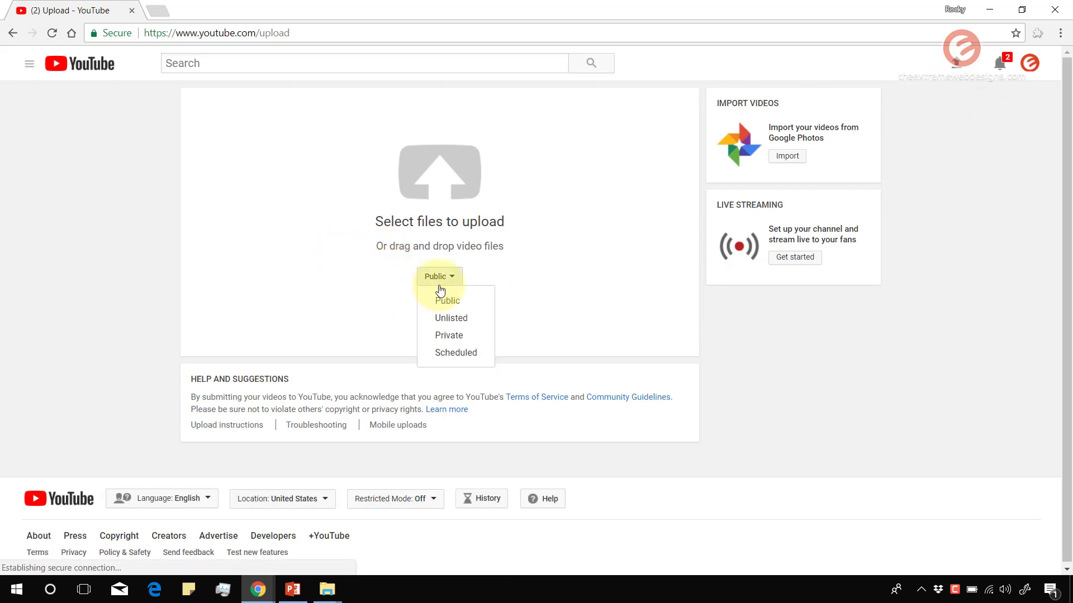
left_click(457, 353)
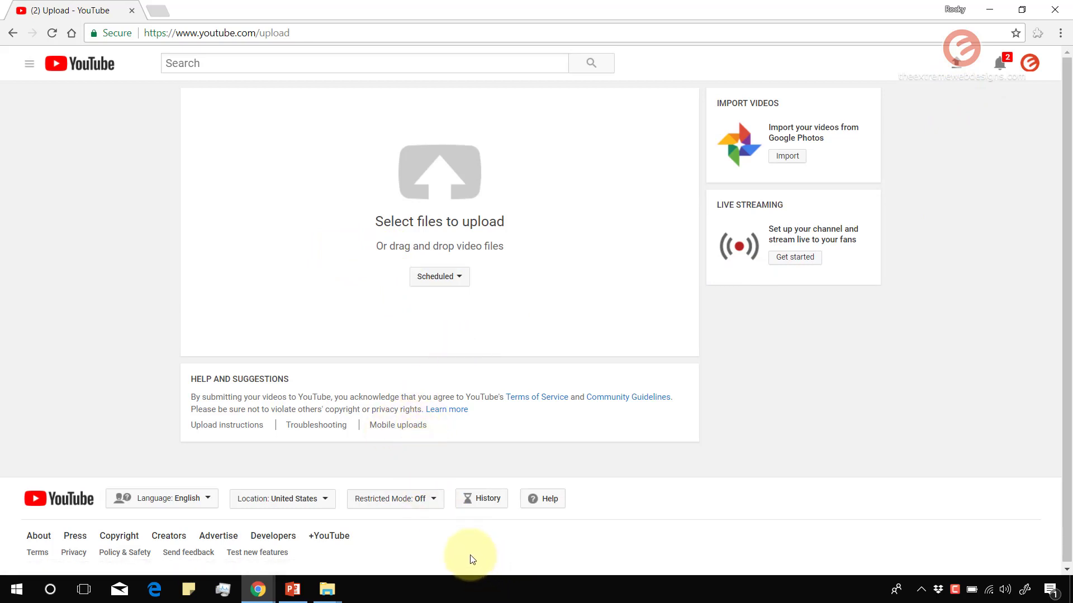
mouse_move(341, 586)
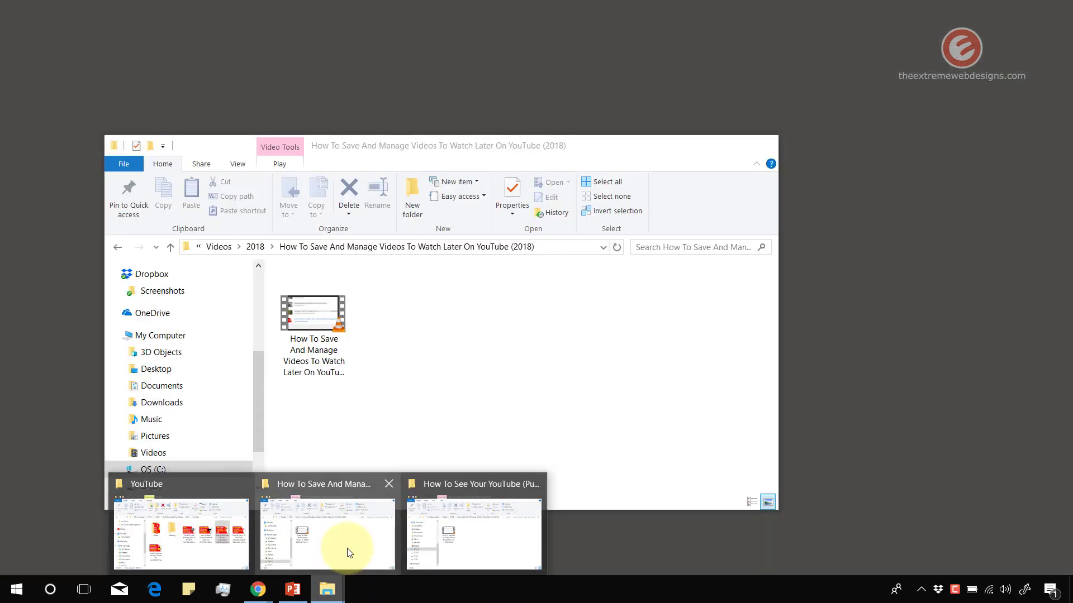
left_click(348, 553)
left_click_drag(339, 486, 535, 245)
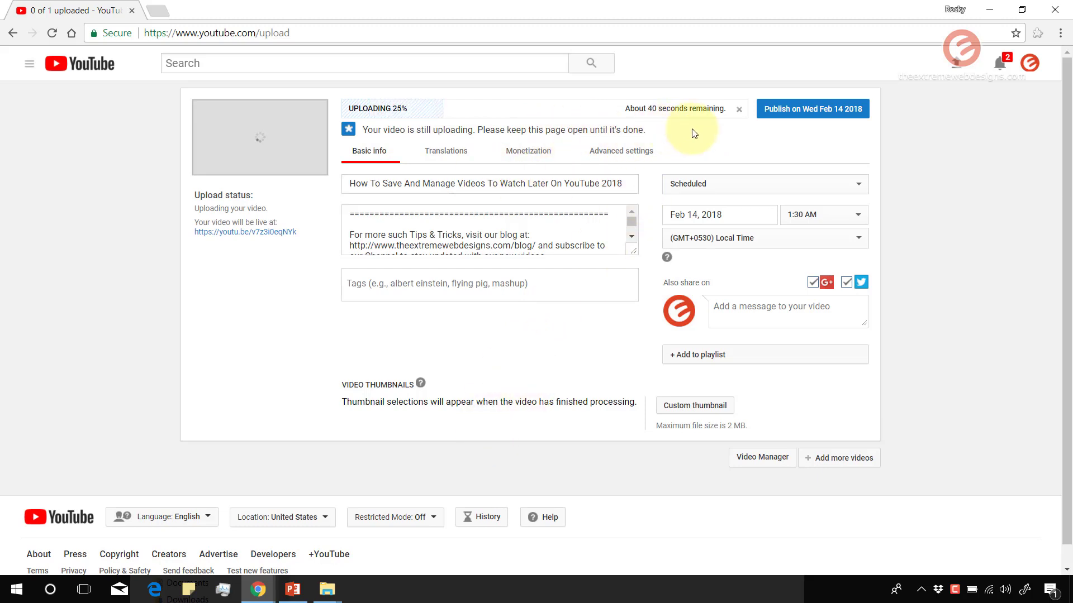
Copy the video's title into the top of the description and into Tags.
triple_click(531, 183)
key("ctrl+c")
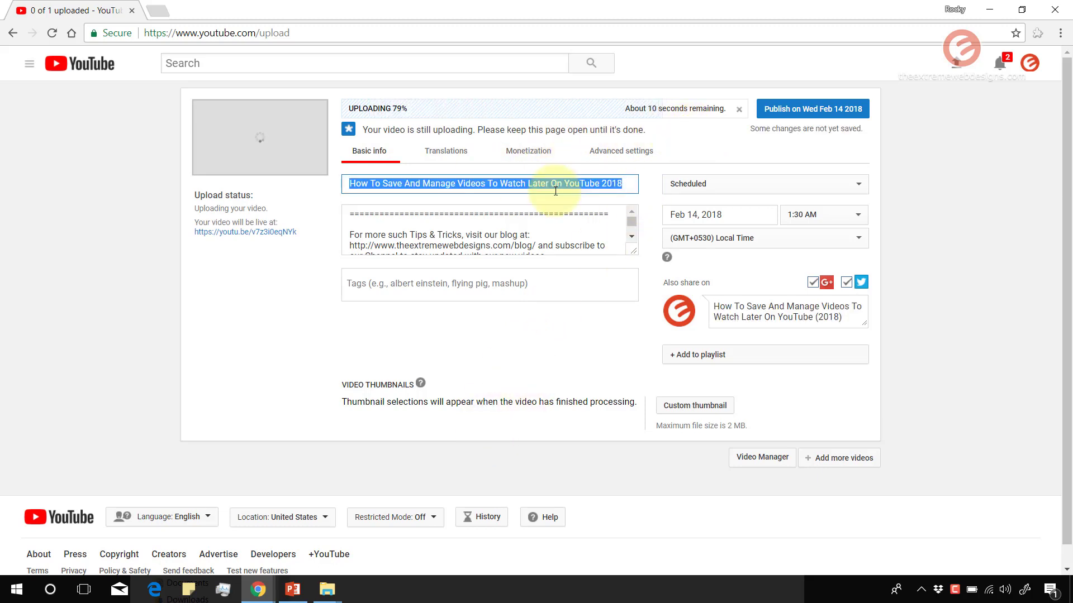
left_click(531, 219)
key("ctrl+v")
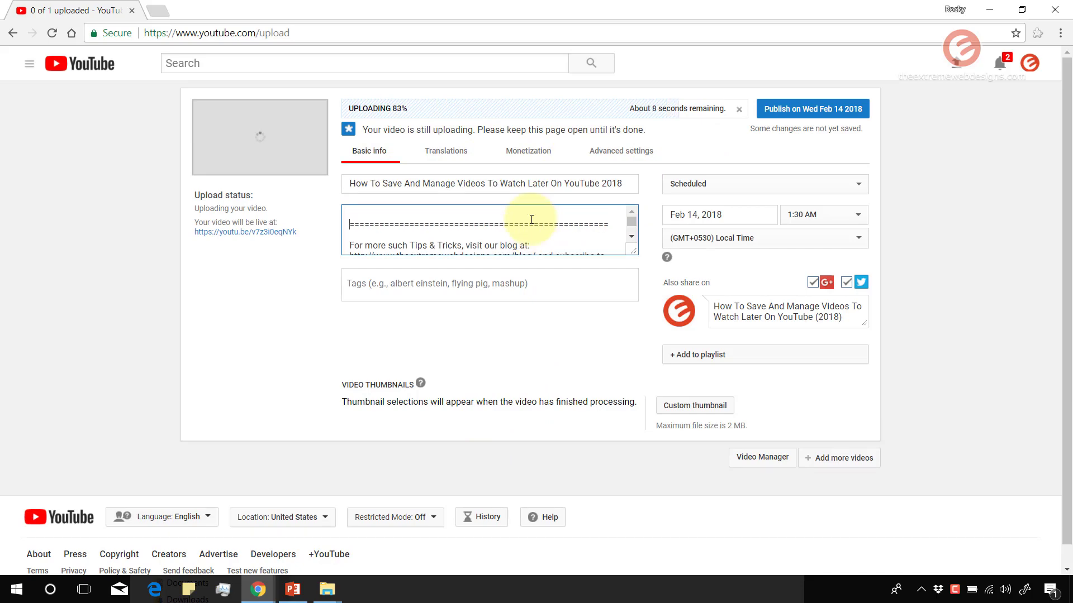
key("Return")
left_click(525, 285)
key("ctrl+v")
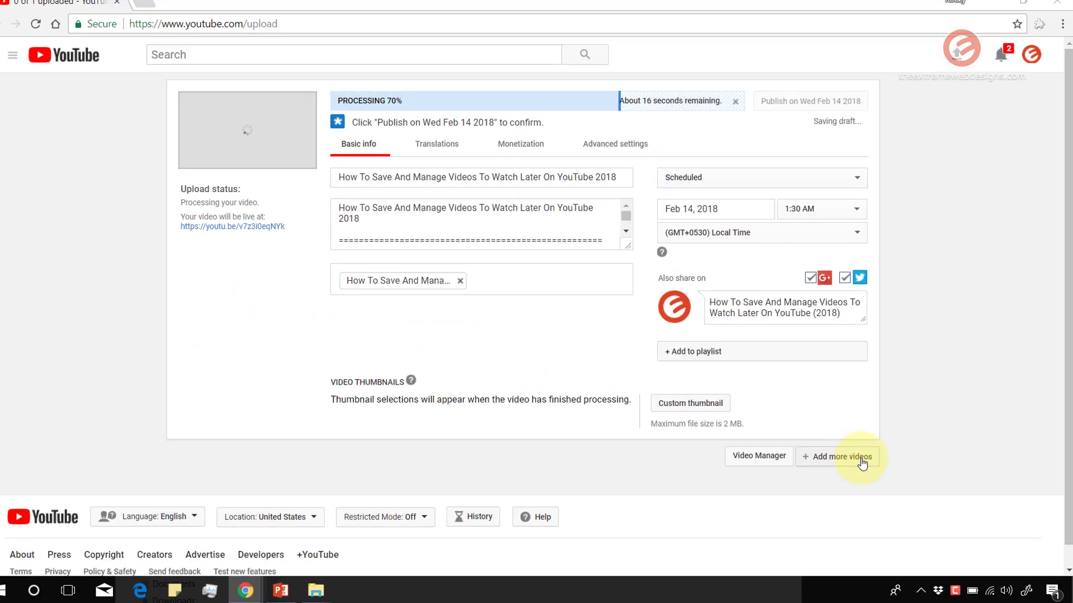
Add the Public Subscribers List video file as a second upload through Add more videos.
left_click(719, 320)
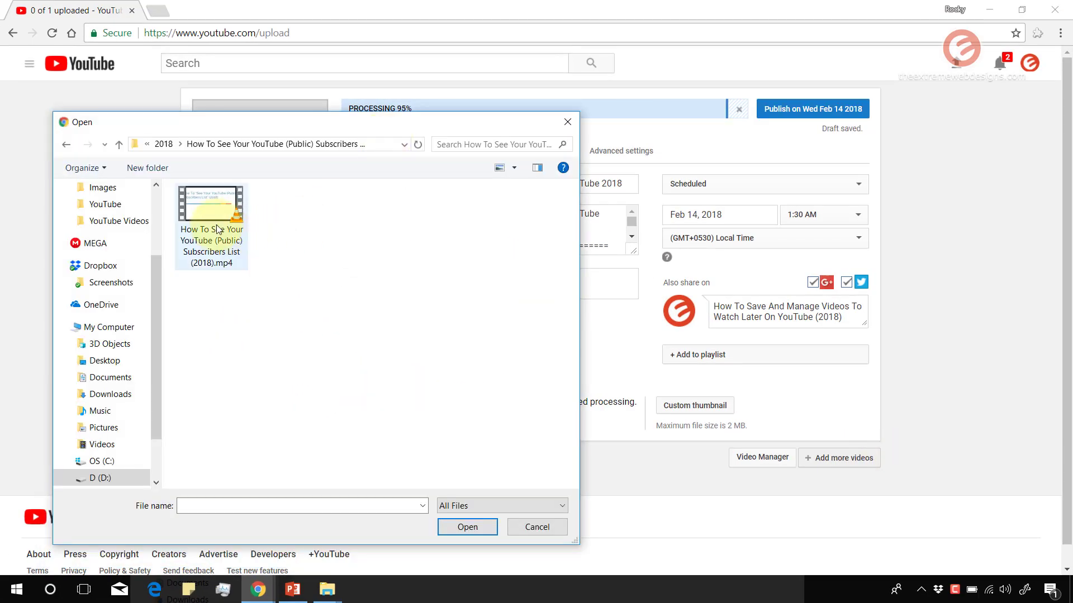
mouse_move(255, 129)
left_mouse_down()
mouse_move(274, 398)
mouse_move(264, 122)
left_mouse_up()
double_click(239, 212)
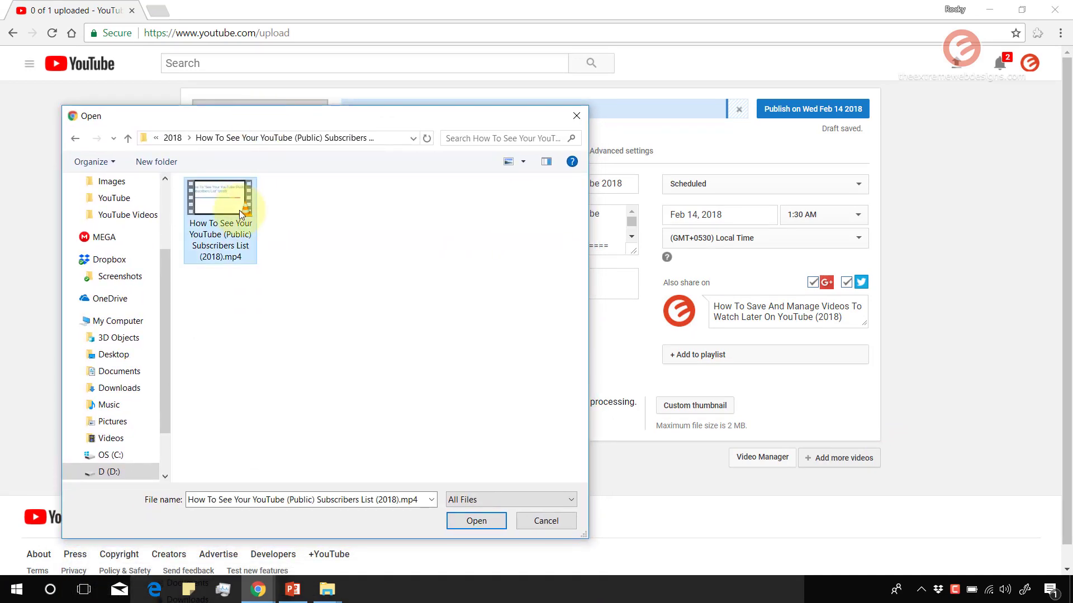
scroll(230, 408, "down", 1)
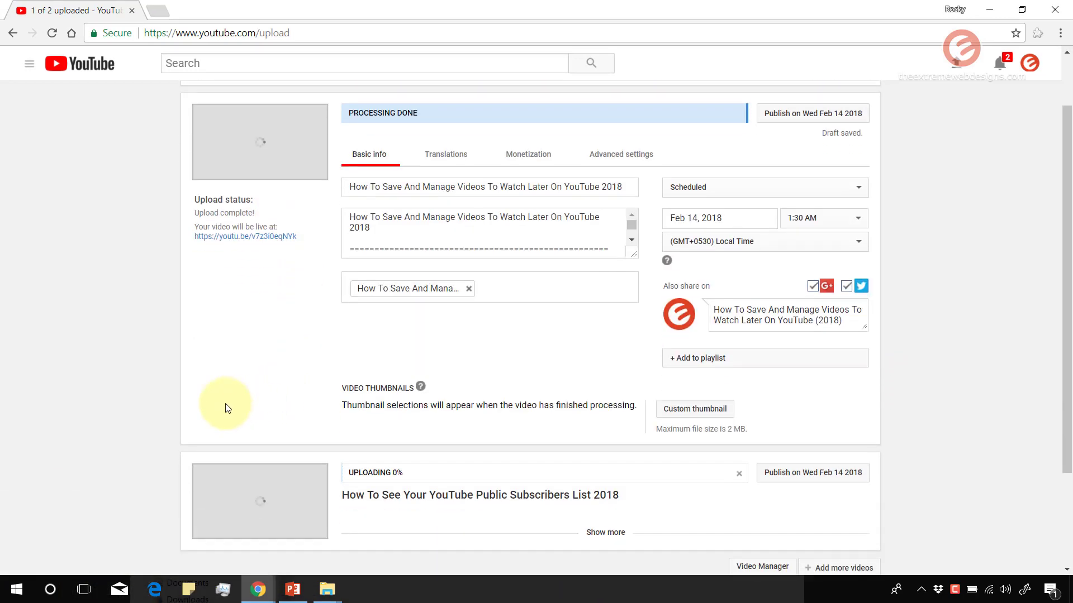
scroll(226, 406, "down", 1)
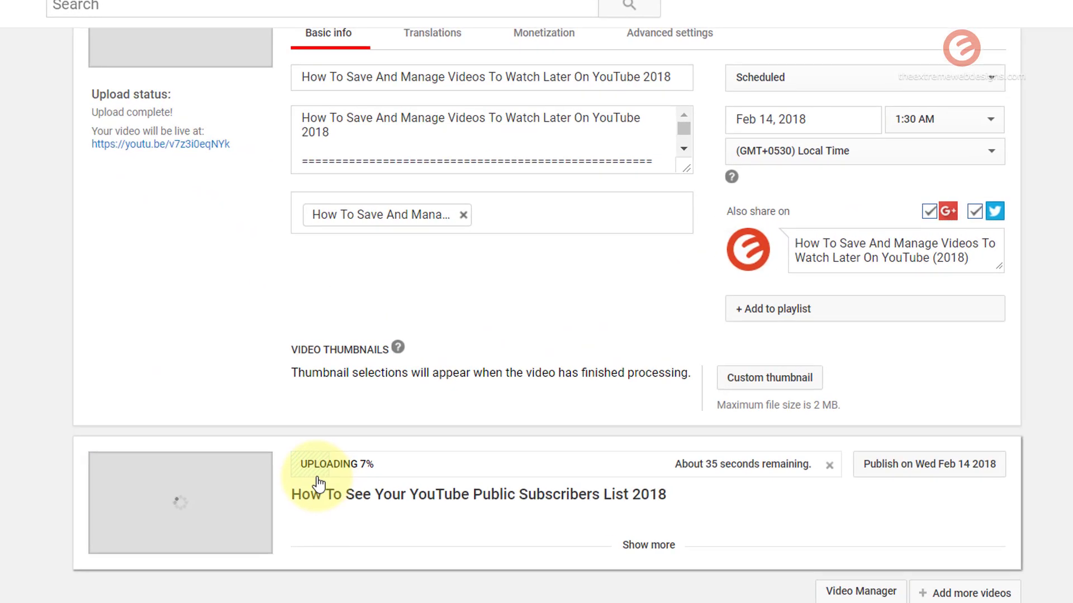
scroll(373, 486, "up", 1)
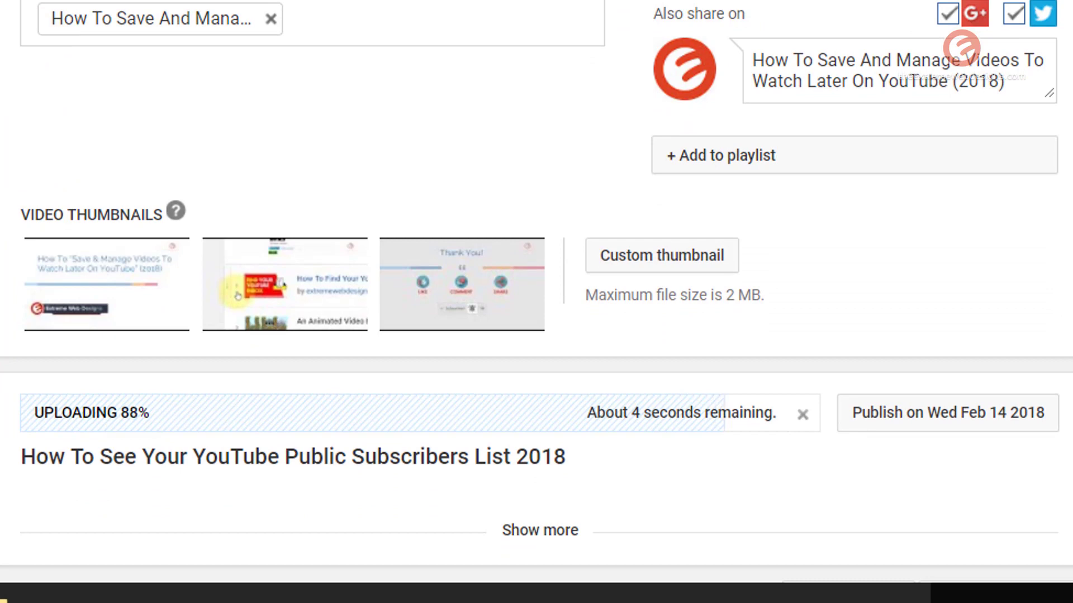
scroll(677, 376, "down", 2)
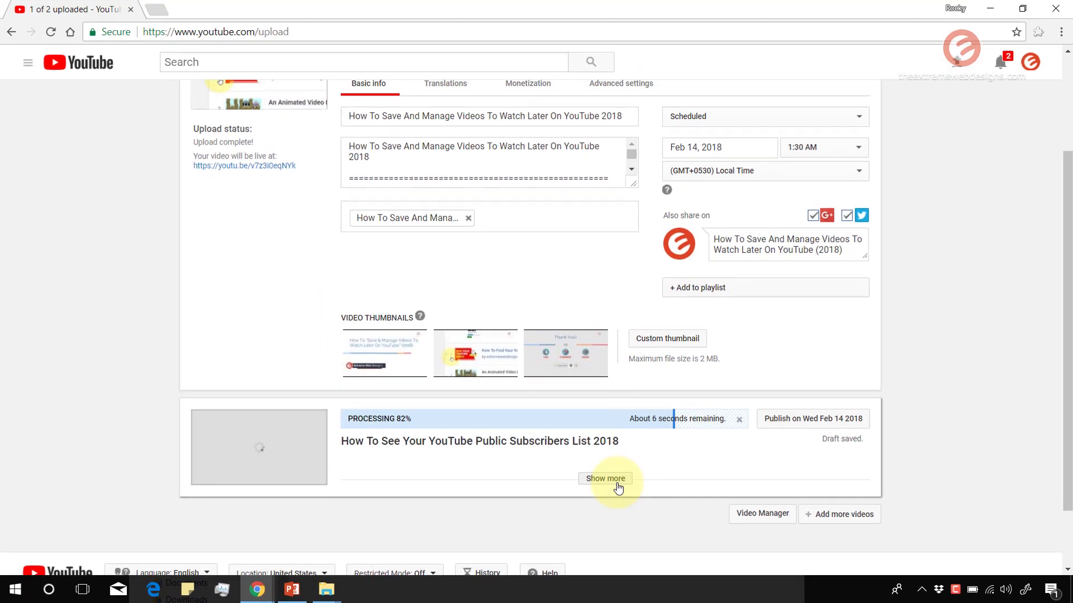
Expand the second video's details and set the first video's publish date to Feb 13.
left_click(531, 393)
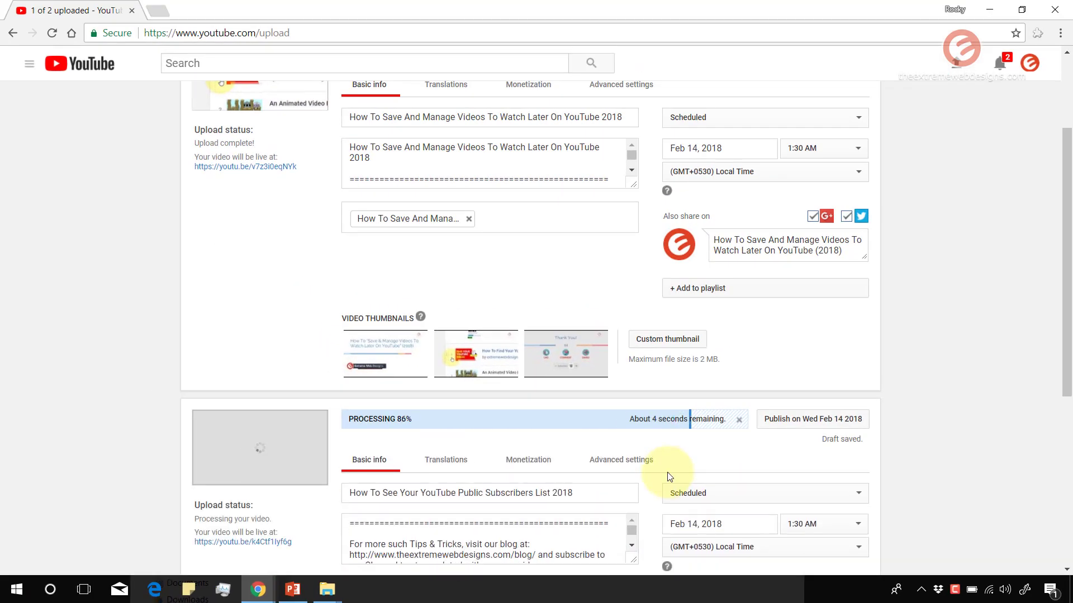
scroll(695, 345, "down", 3)
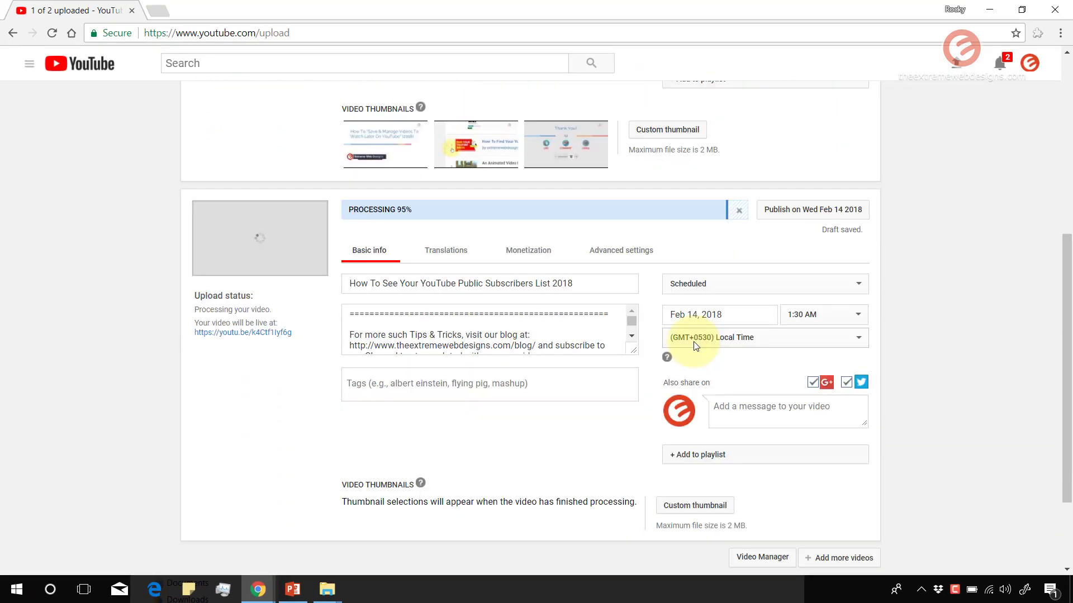
scroll(682, 352, "up", 3)
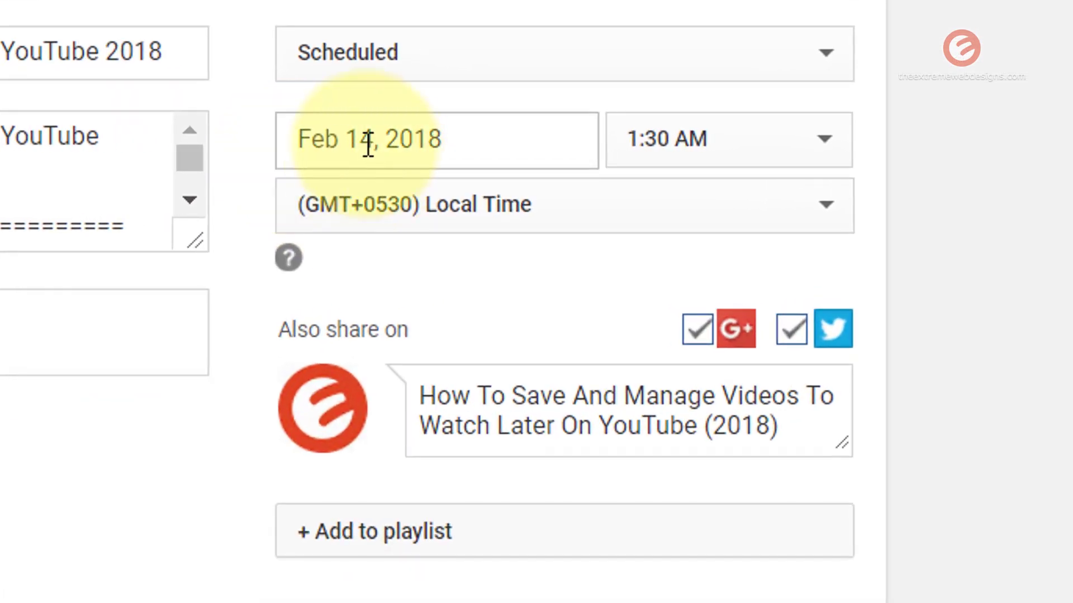
left_click(368, 144)
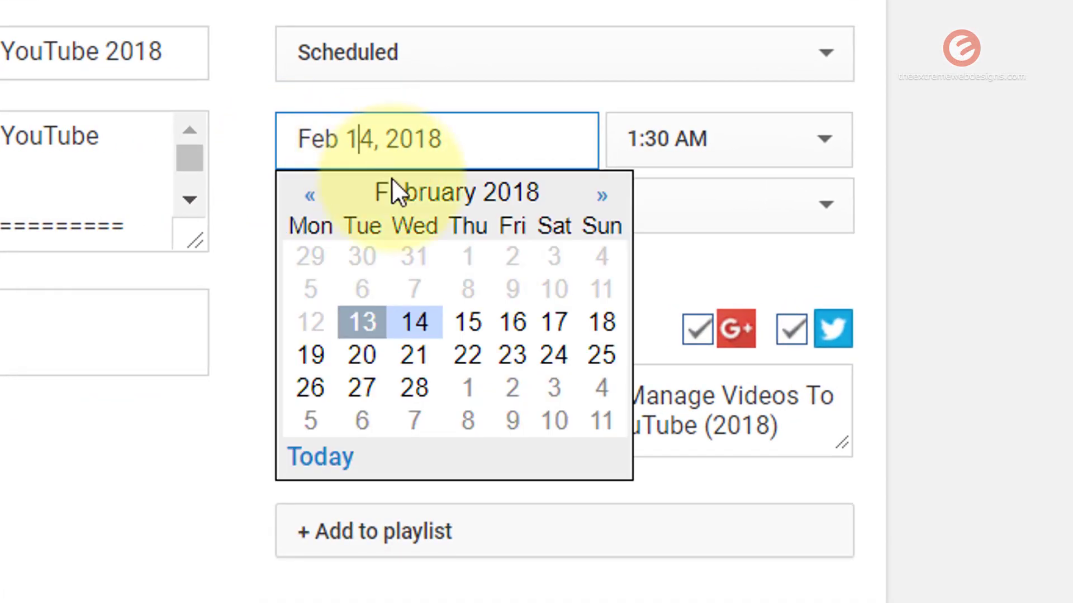
left_click(371, 322)
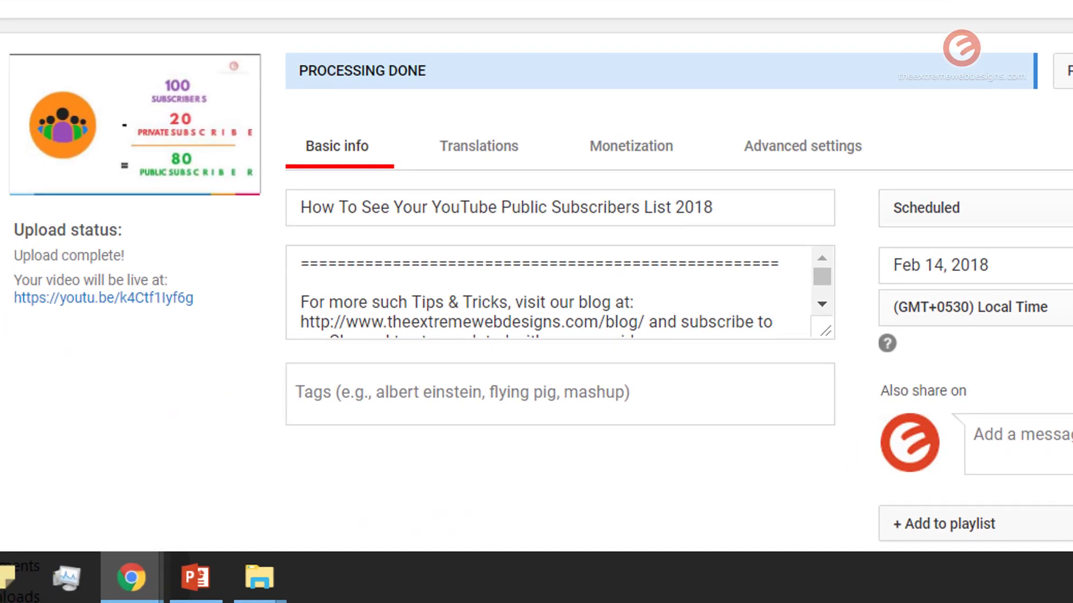
Put 'How To See Your YouTube Public Subscribers List 2018' atop the description and add it as a tag.
left_click(364, 268)
key("Return")
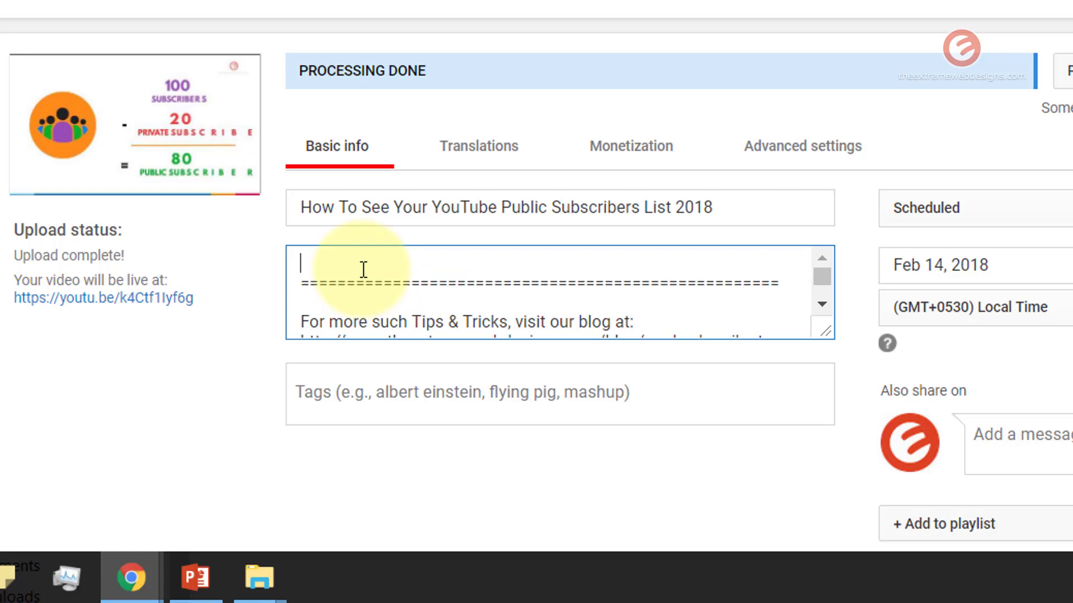
type("How To See Your YouTube Public Subscribers List 2018")
key("Return")
left_click(385, 382)
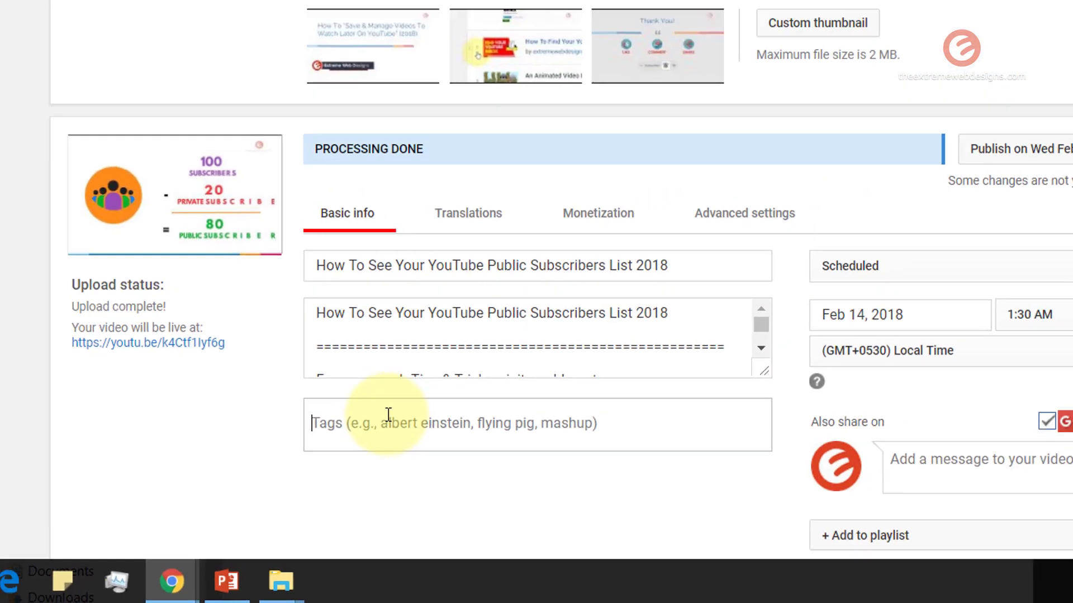
type("How To See Your YouTube Public Subscribers List 2018")
key("Return")
scroll(771, 396, "down", 3)
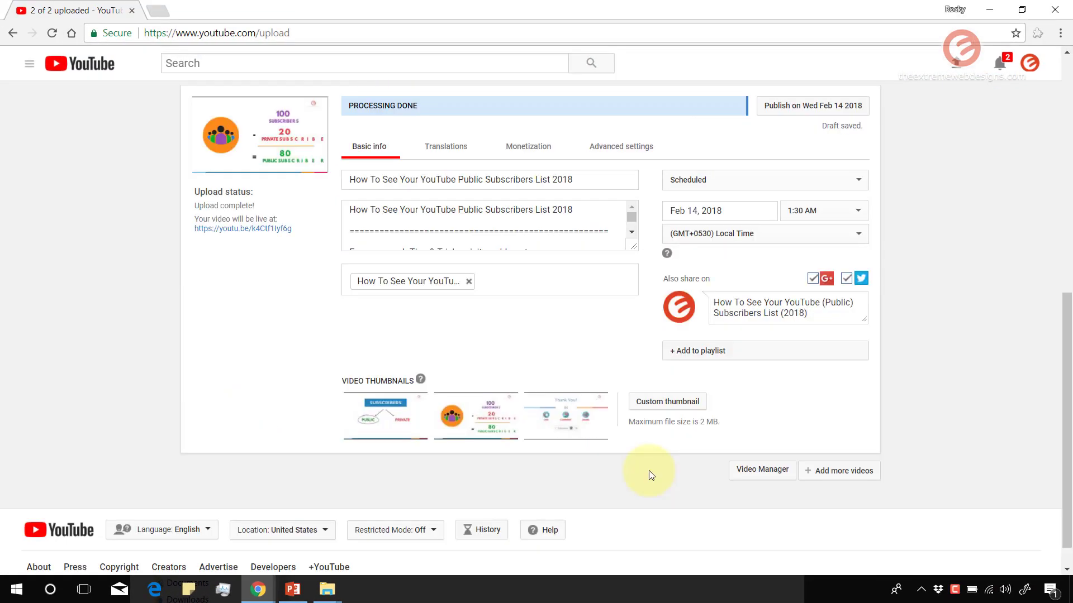
scroll(649, 475, "up", 3)
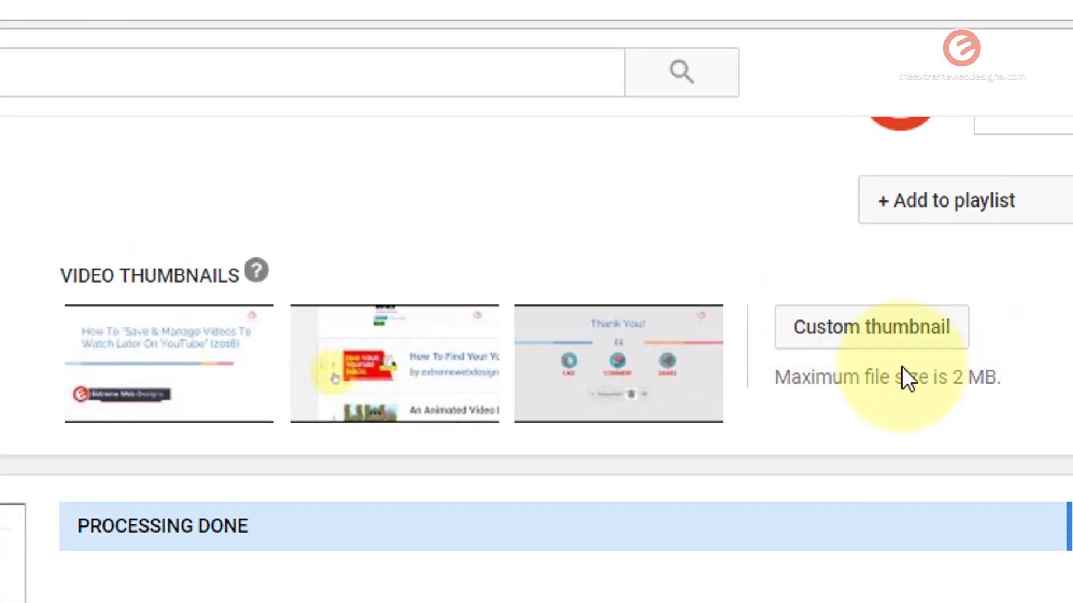
scroll(794, 311, "down", 5)
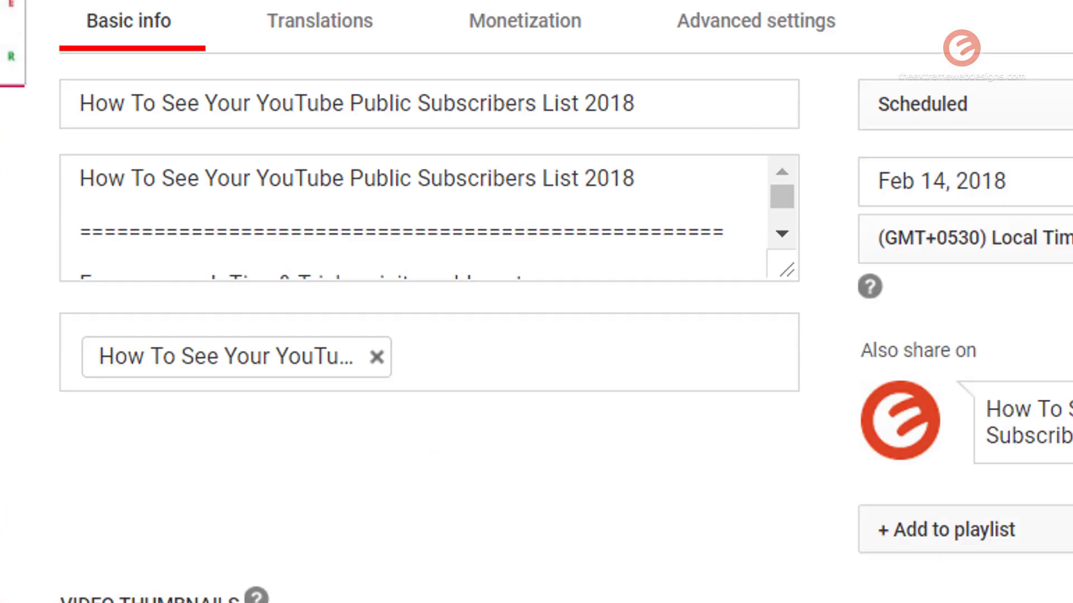
scroll(702, 408, "down", 2)
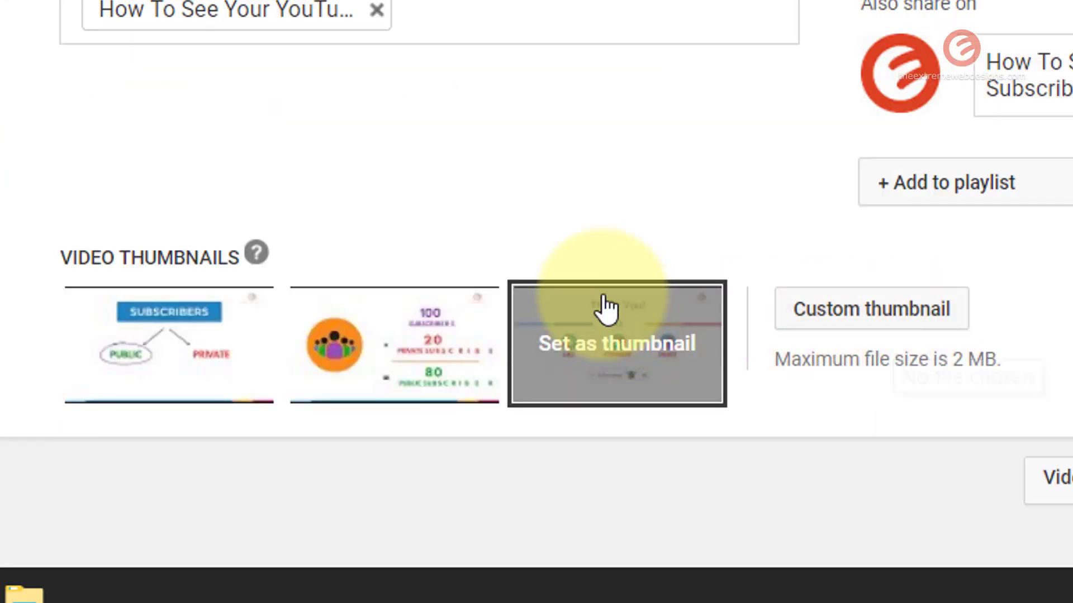
Change the Watch Later video's Feb 13, 2018 publish time from 1:30 AM to 3:30 PM.
scroll(603, 307, "up", 8)
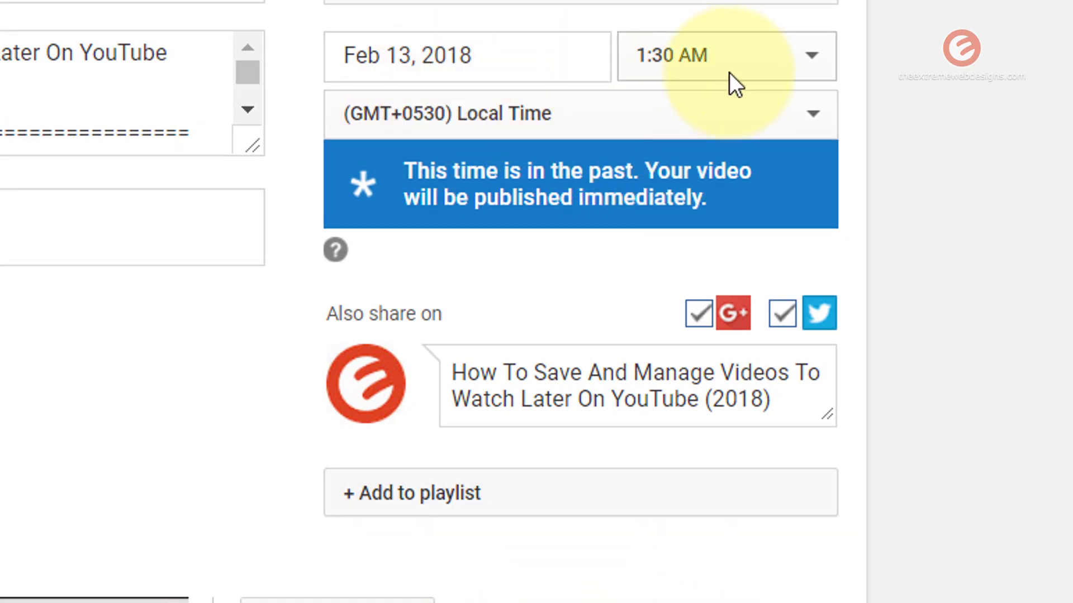
left_click(701, 56)
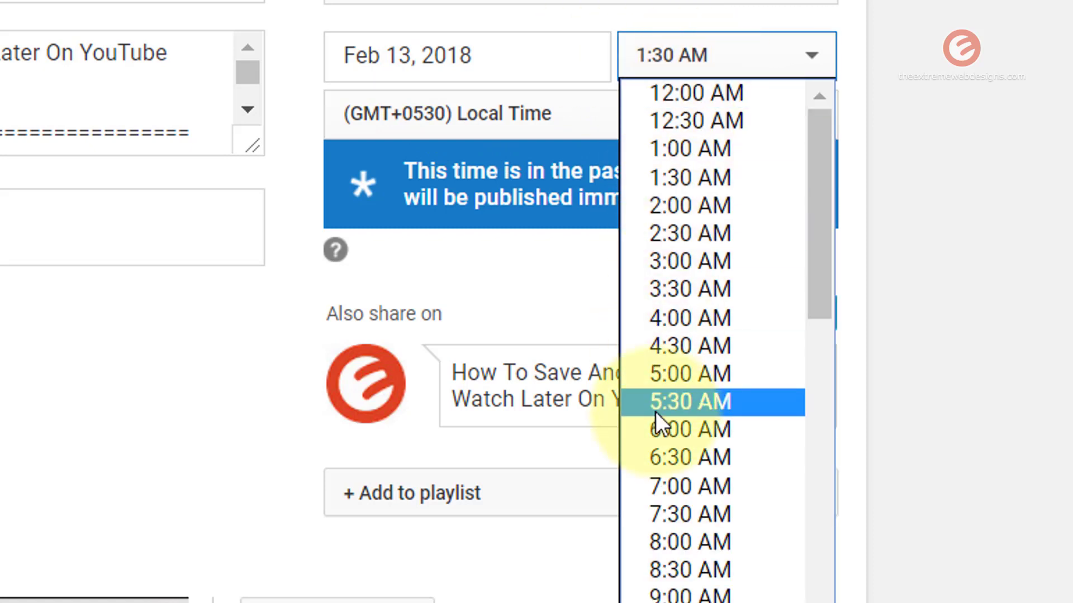
scroll(665, 435, "down", 12)
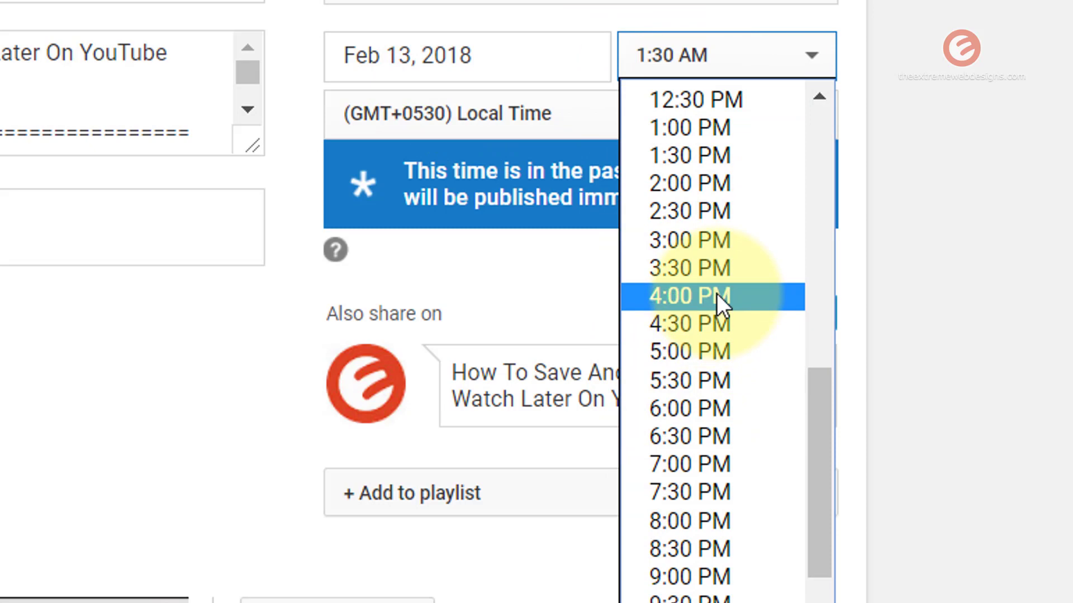
left_click(721, 272)
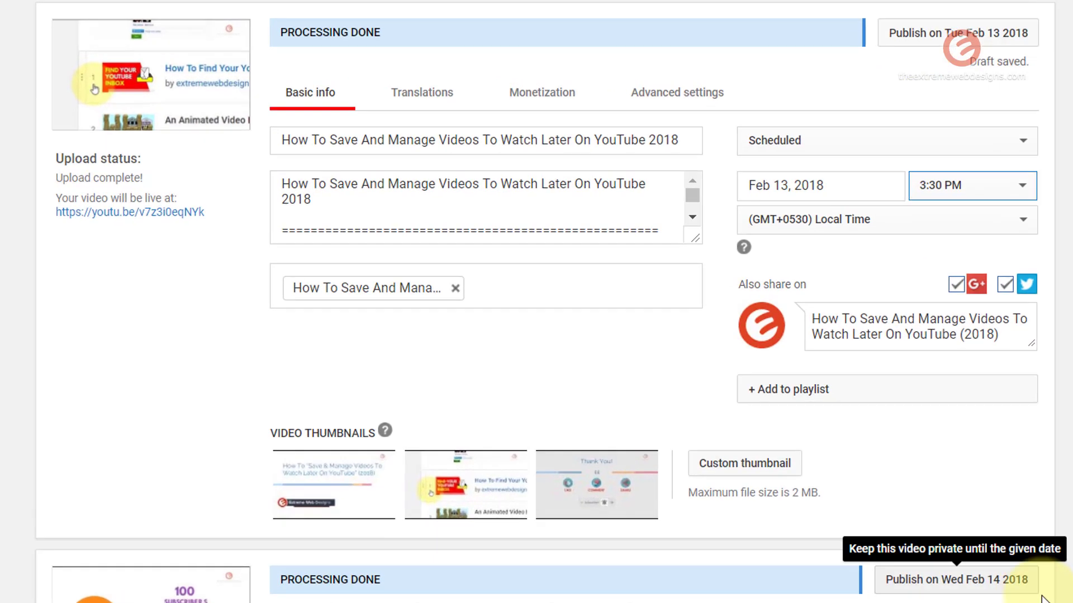
Confirm both videos with Schedule all, leaving the Set privacy option unchanged.
scroll(961, 497, "up", 2)
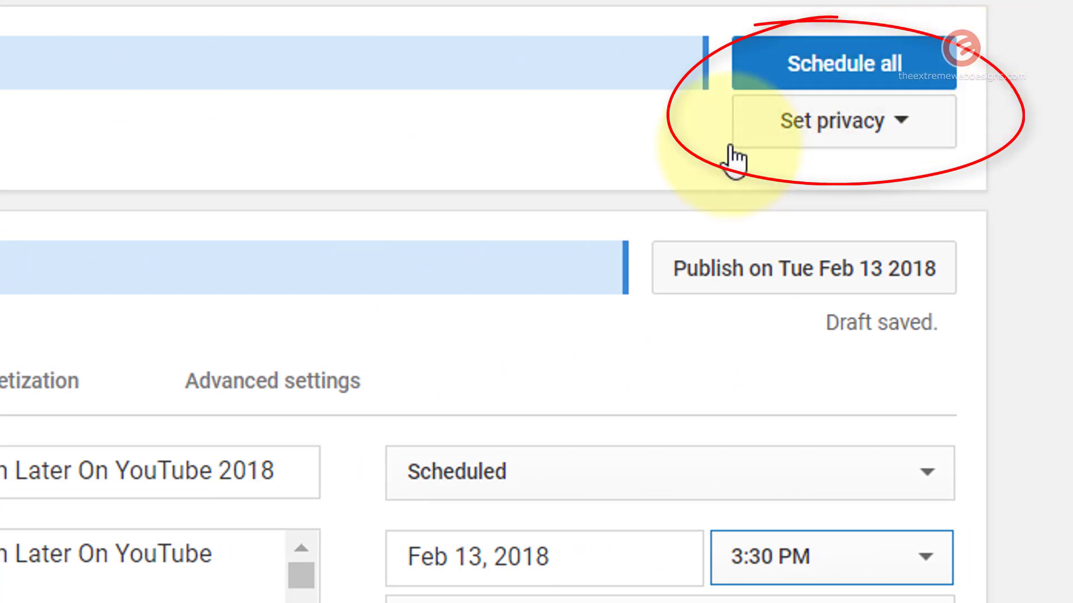
left_click(811, 132)
left_click(818, 146)
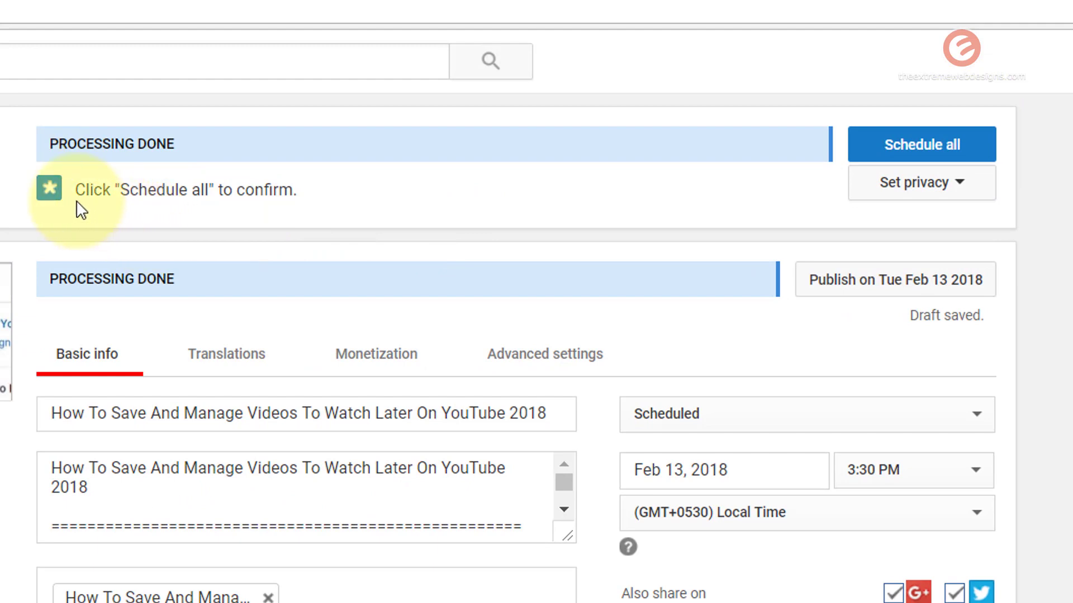
triple_click(187, 189)
left_click(376, 196)
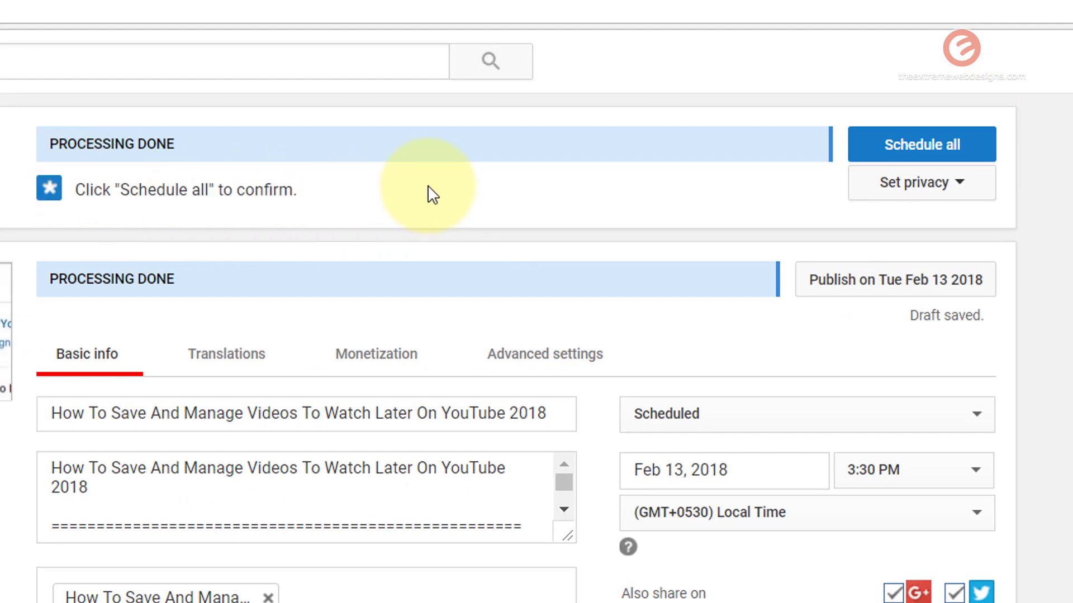
left_click(884, 155)
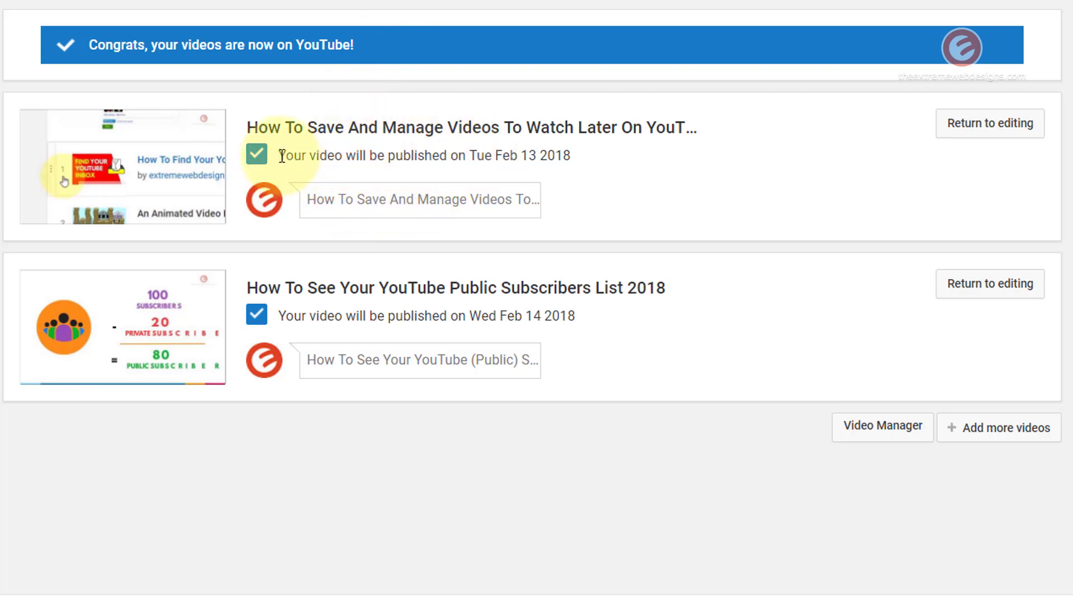
Highlight both publish-date lines: Tue Feb 13 2018 and Wed Feb 14 2018.
left_click_drag(279, 155, 571, 160)
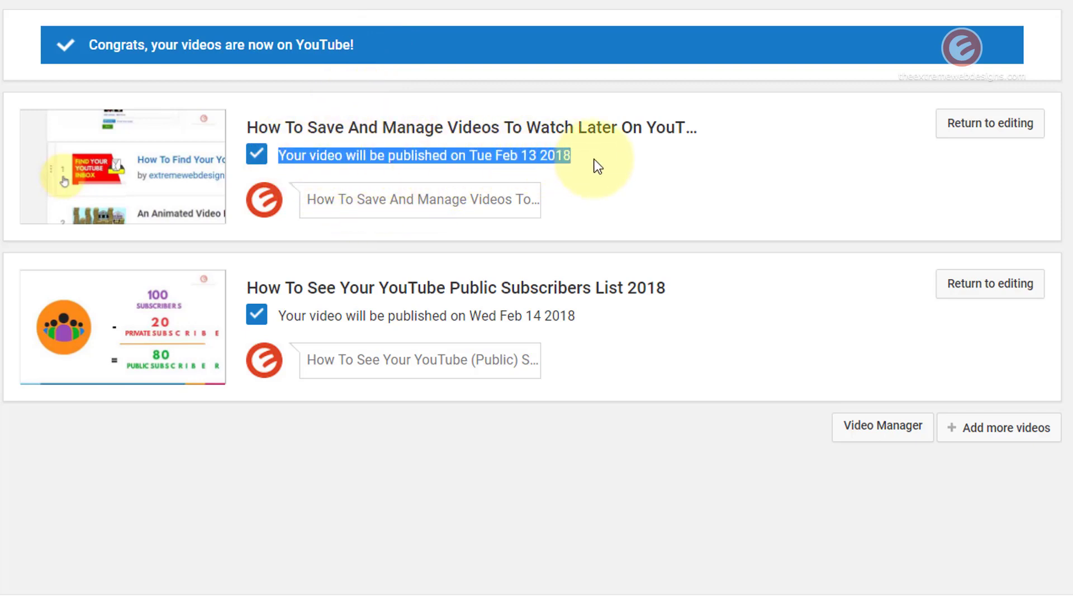
left_click_drag(286, 316, 604, 320)
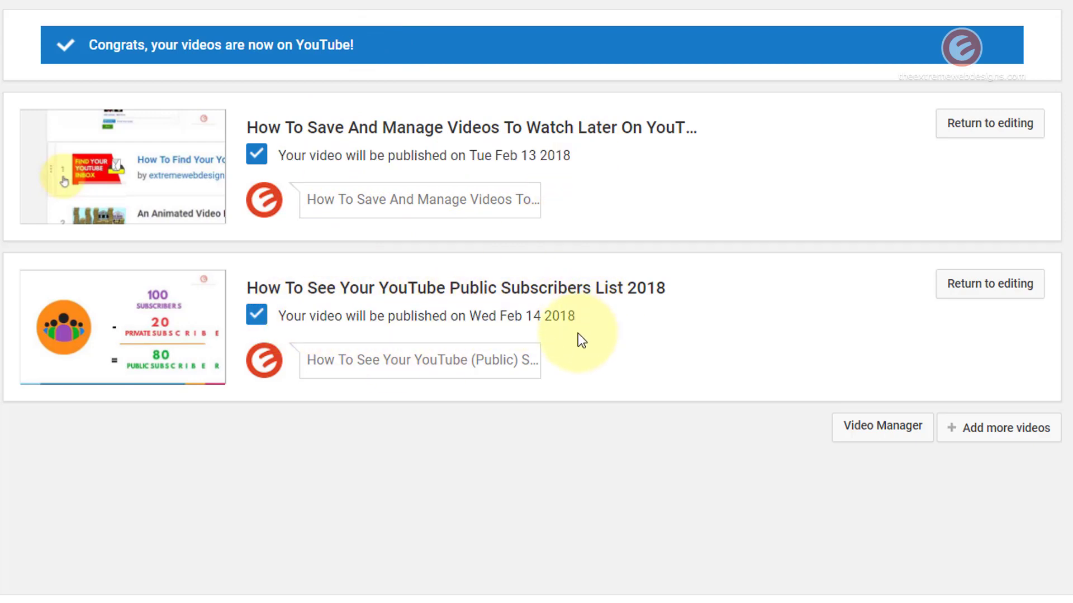